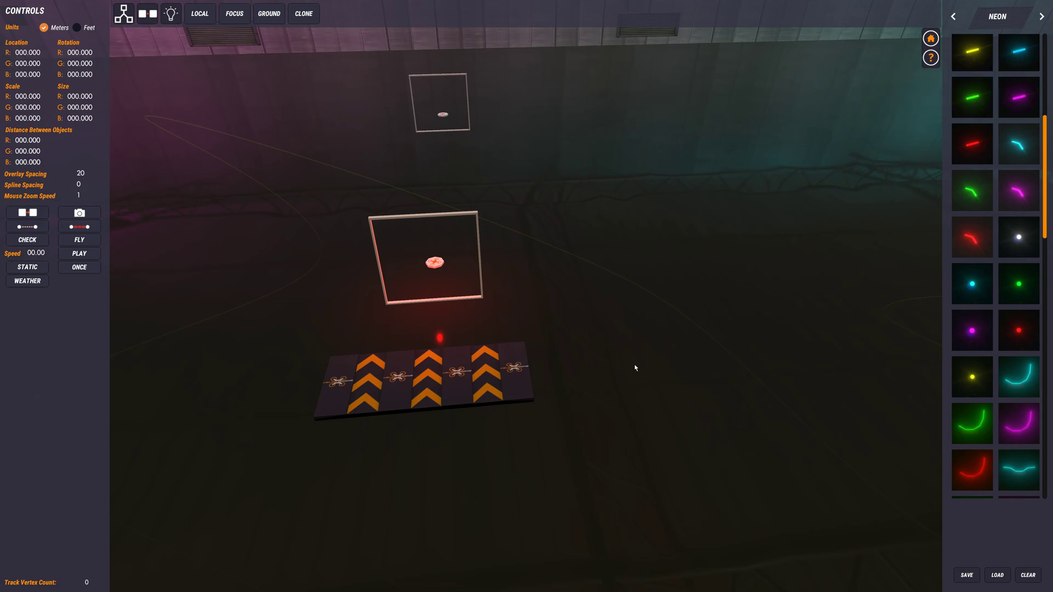
Step: Place a green neon bar on the floor beside the start gate
{"action": "right_click_drag", "start_coordinate": [634, 367], "coordinate": [668, 362]}
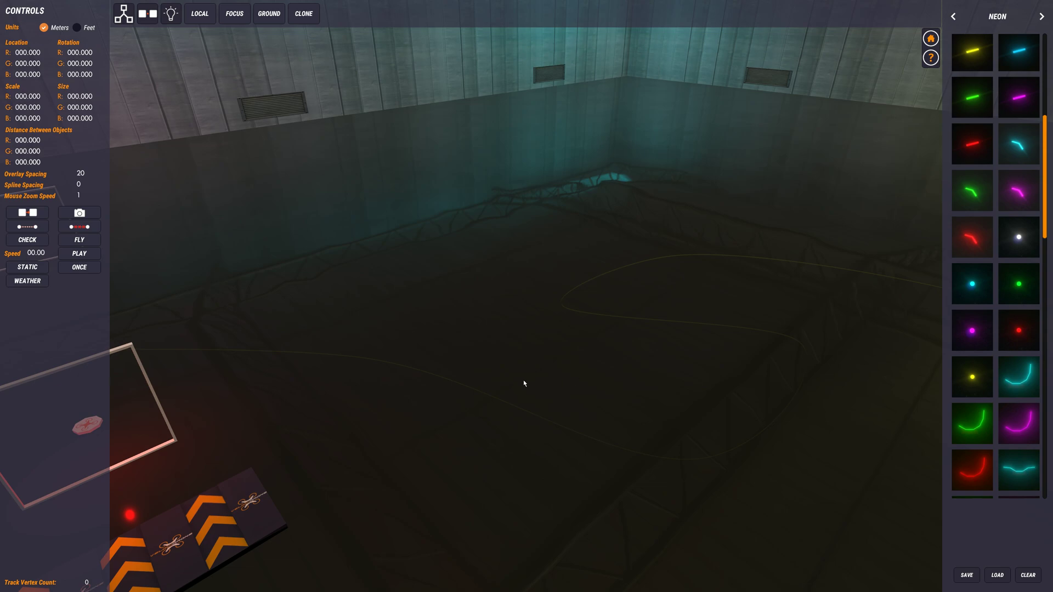
{"action": "mouse_move", "coordinate": [524, 383]}
{"action": "right_mouse_down"}
{"action": "mouse_move", "coordinate": [591, 372]}
{"action": "mouse_move", "coordinate": [504, 379]}
{"action": "right_mouse_up"}
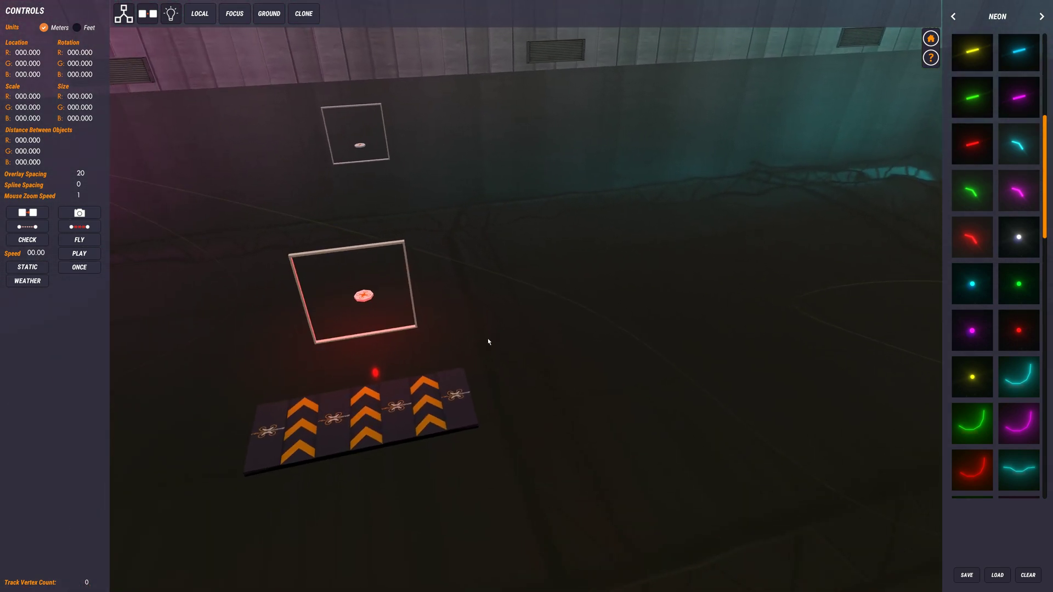
{"action": "left_click", "coordinate": [488, 272]}
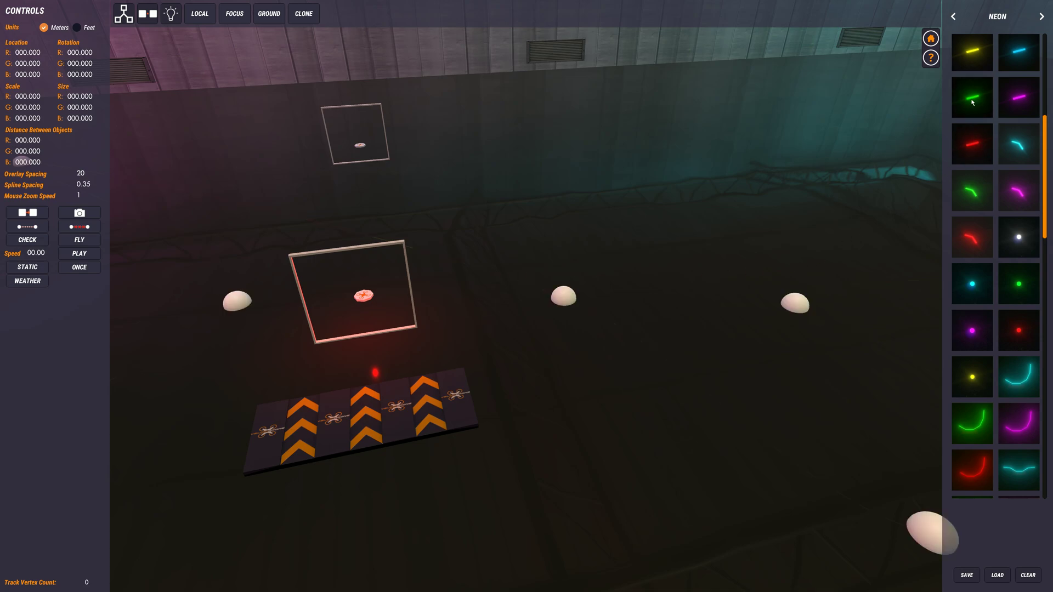
{"action": "left_click", "coordinate": [492, 278]}
{"action": "left_click", "coordinate": [511, 281]}
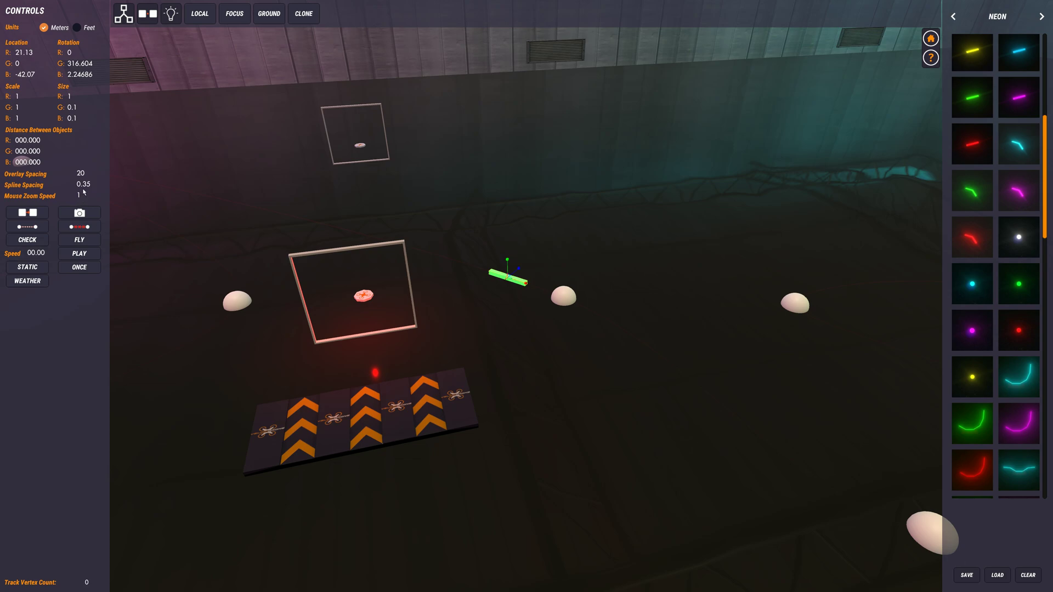
Step: Repeat the green neon bar along the whole track spline at a spline spacing of 0.75 and inspect the curves
{"action": "left_click", "coordinate": [83, 185]}
{"action": "left_click", "coordinate": [86, 185]}
{"action": "left_click", "coordinate": [28, 228]}
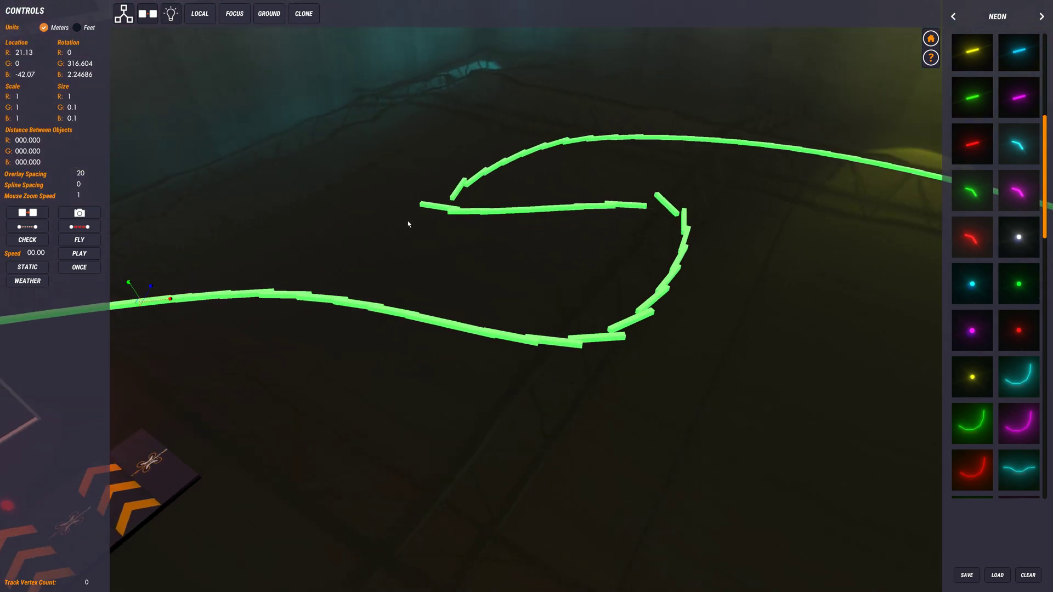
{"action": "right_click_drag", "start_coordinate": [407, 221], "coordinate": [446, 241]}
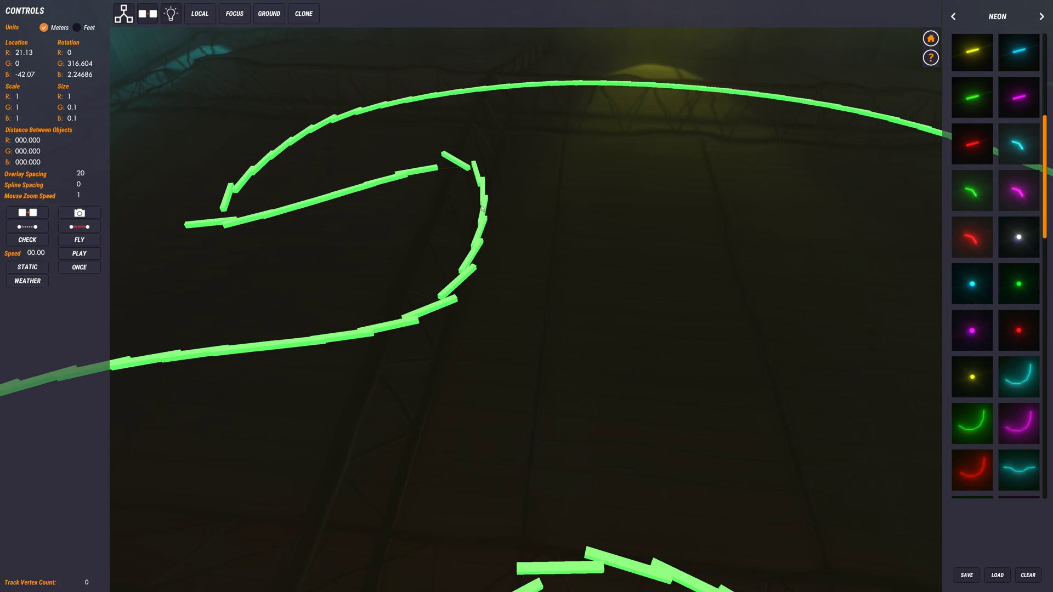
{"action": "right_click_drag", "start_coordinate": [406, 197], "coordinate": [376, 205]}
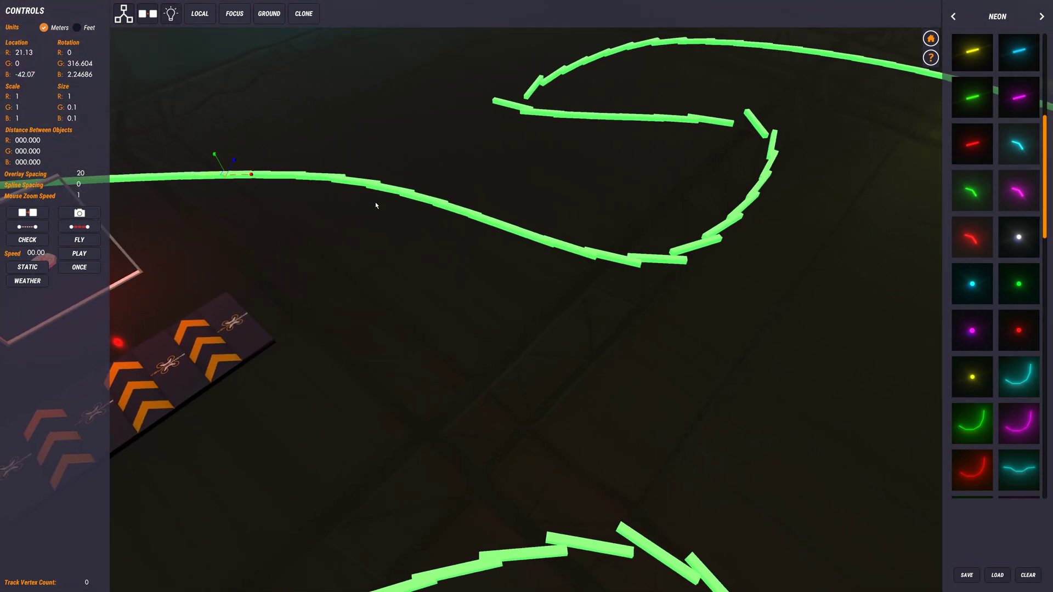
Step: Remove the green neon bars from along the track spline
{"action": "left_click", "coordinate": [78, 226]}
{"action": "left_click", "coordinate": [306, 180]}
{"action": "left_click", "coordinate": [79, 227]}
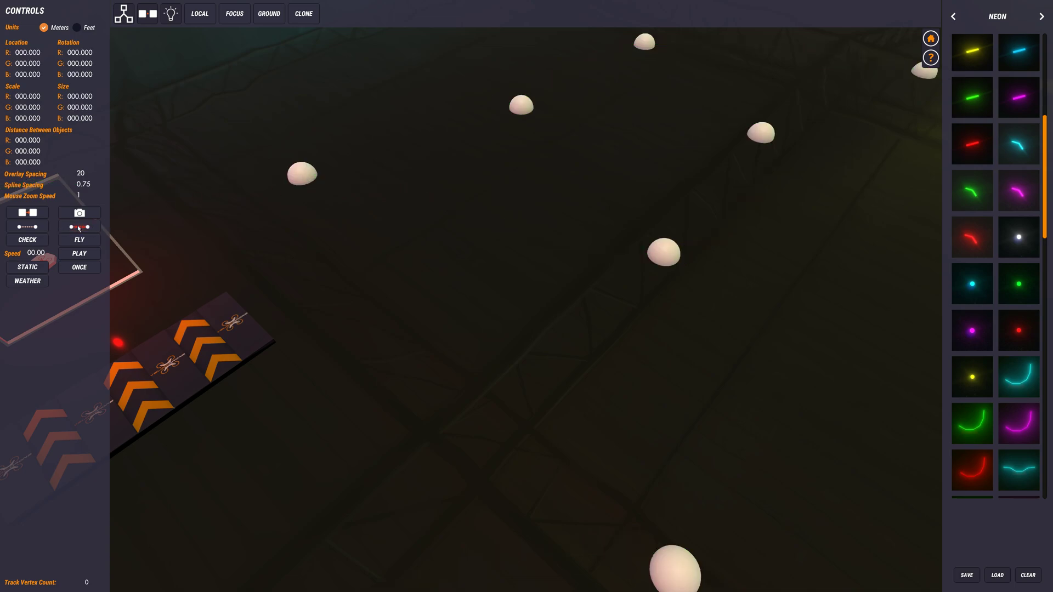
{"action": "left_click", "coordinate": [447, 200]}
{"action": "right_click_drag", "start_coordinate": [447, 201], "coordinate": [412, 185]}
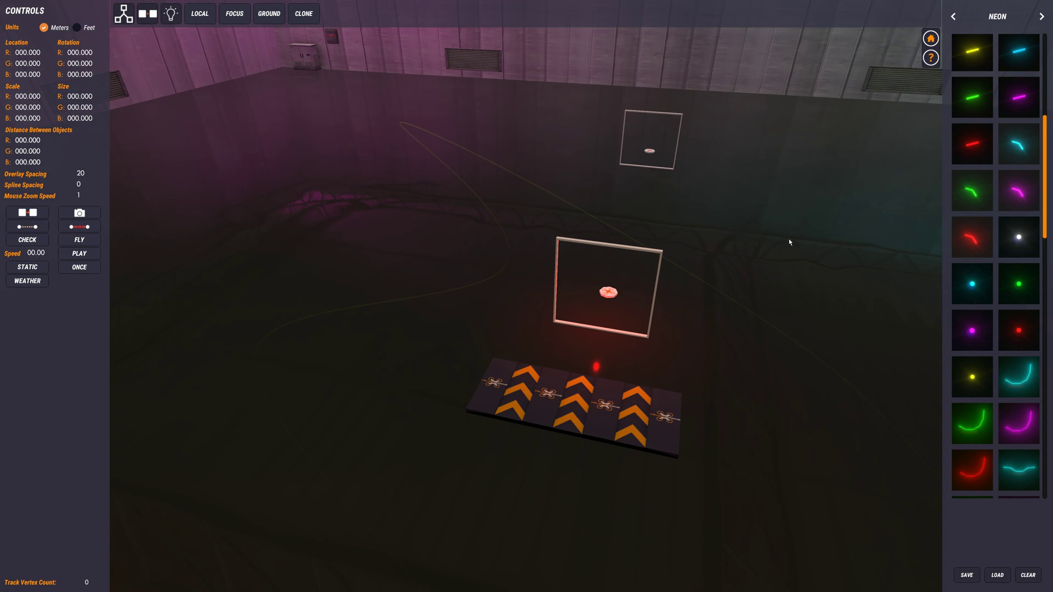
Step: Place a small green neon sphere on the floor beside the start pad
{"action": "scroll", "coordinate": [789, 242], "scroll_direction": "down", "scroll_amount": 3}
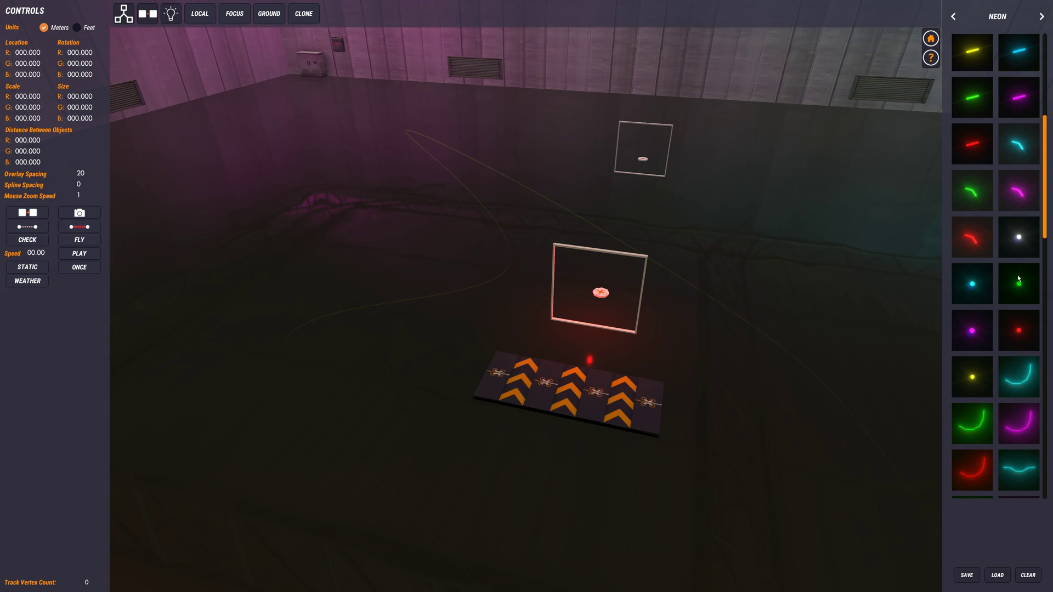
{"action": "scroll", "coordinate": [1011, 175], "scroll_direction": "up", "scroll_amount": 5}
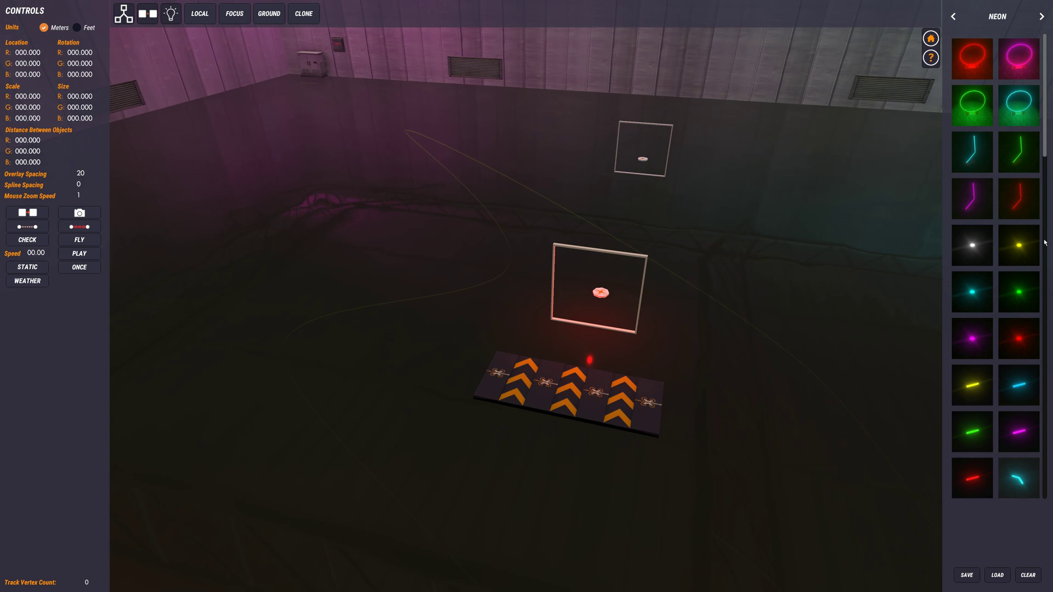
{"action": "scroll", "coordinate": [998, 126], "scroll_direction": "down", "scroll_amount": 5}
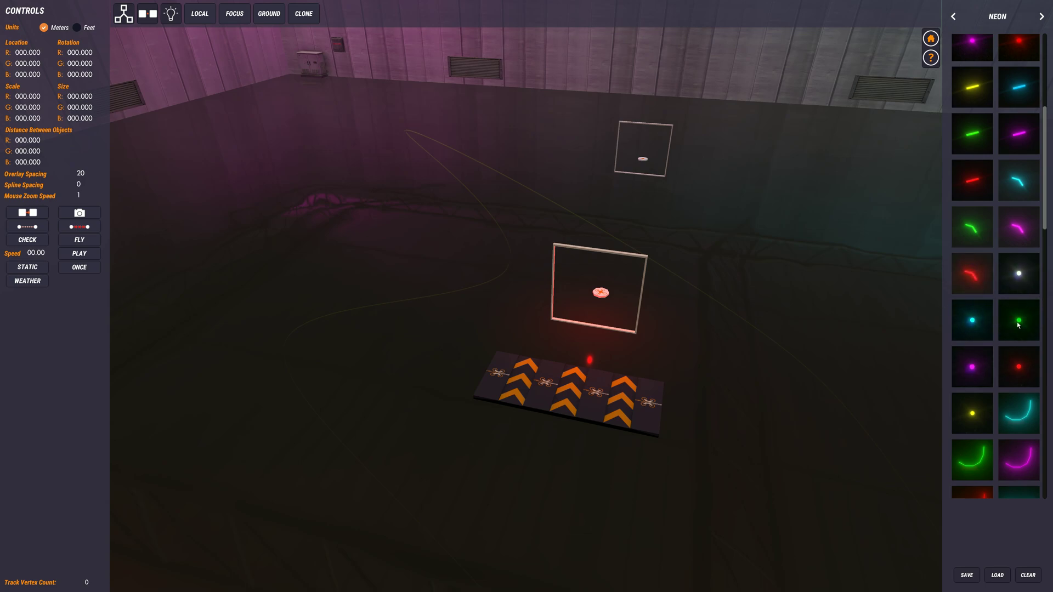
{"action": "left_click", "coordinate": [424, 298]}
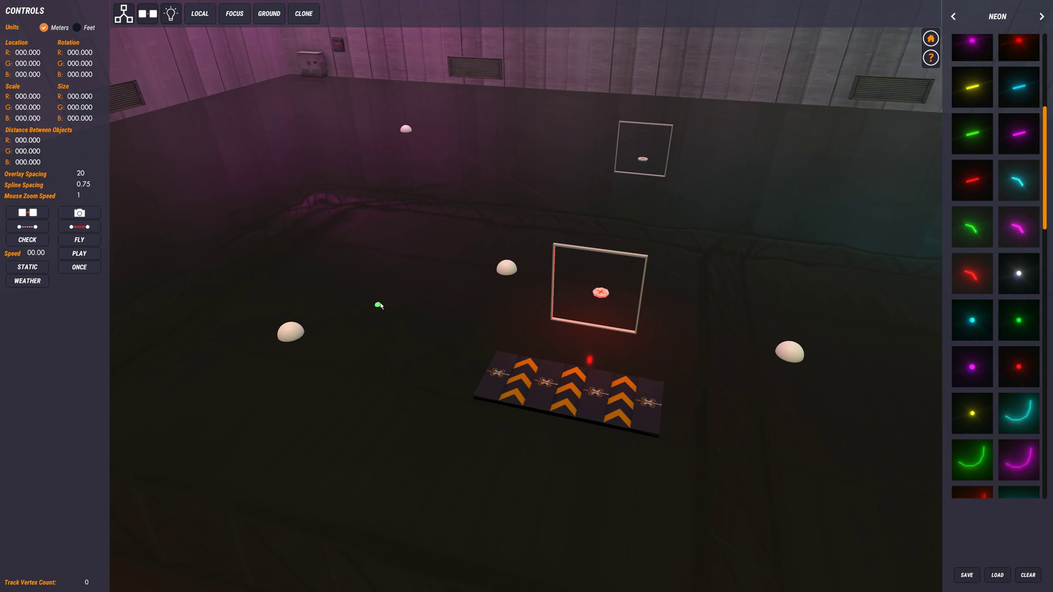
{"action": "left_click", "coordinate": [377, 305]}
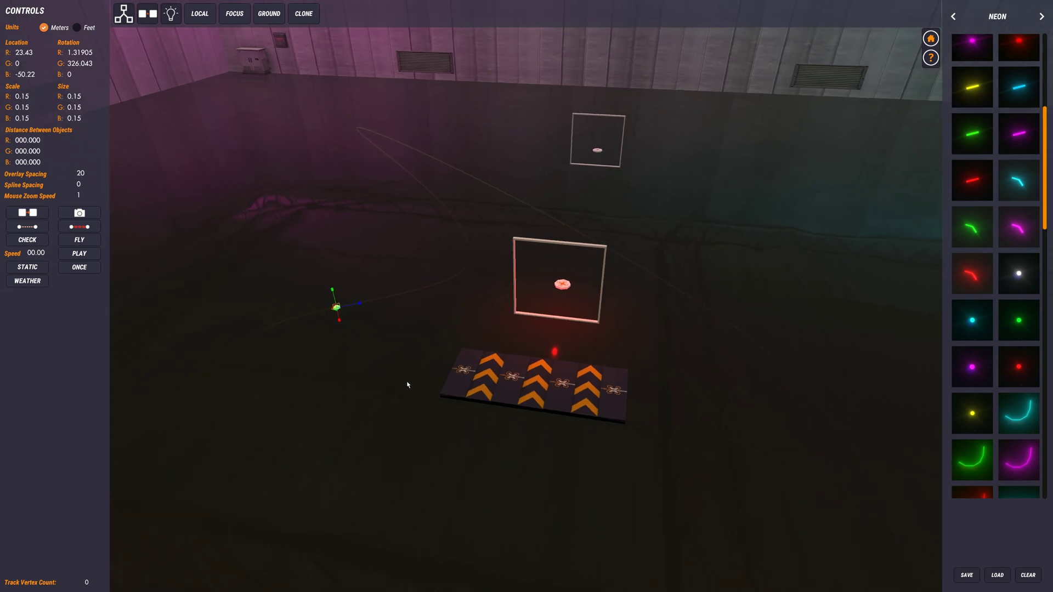
Step: Scale the green sphere in local mode to about 0.10 on the red axis and about 0.50 on the blue axis
{"action": "middle_click_drag", "start_coordinate": [421, 367], "coordinate": [417, 364]}
{"action": "scroll", "coordinate": [506, 370], "scroll_direction": "up", "scroll_amount": 8}
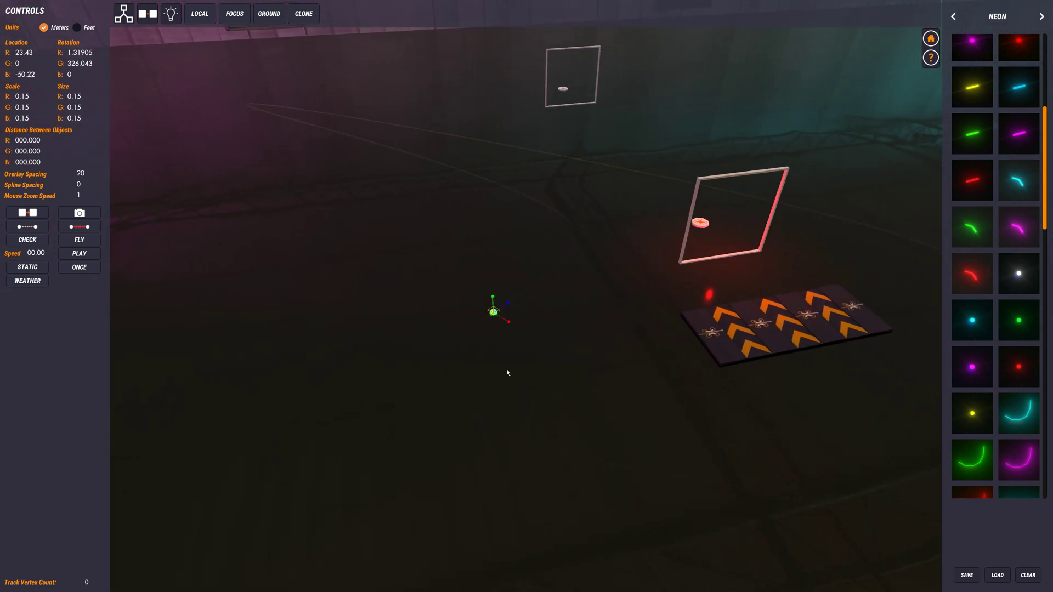
{"action": "scroll", "coordinate": [515, 386], "scroll_direction": "up", "scroll_amount": 5}
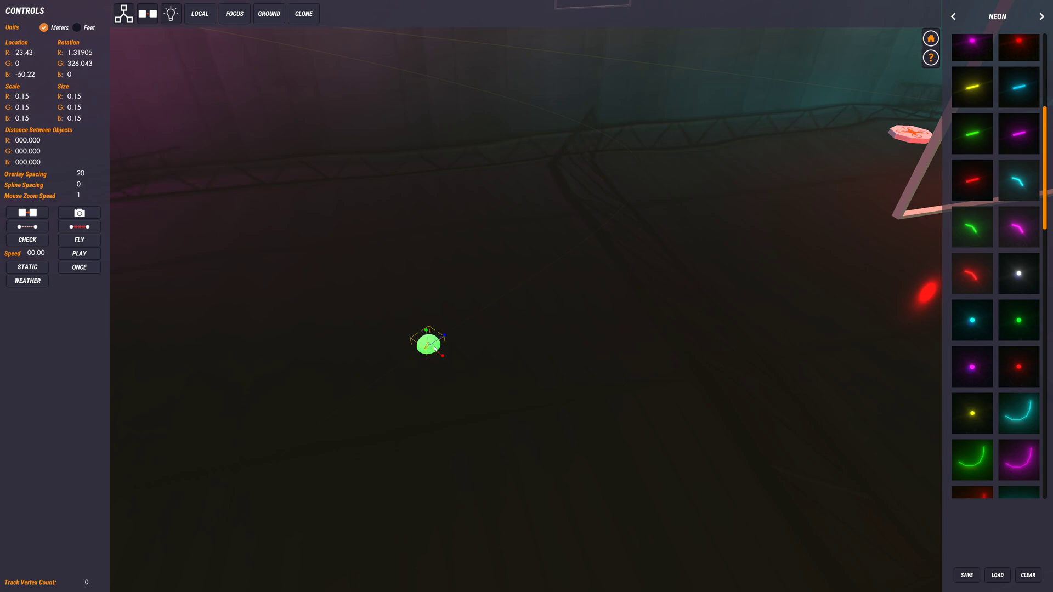
{"action": "left_click", "coordinate": [204, 14]}
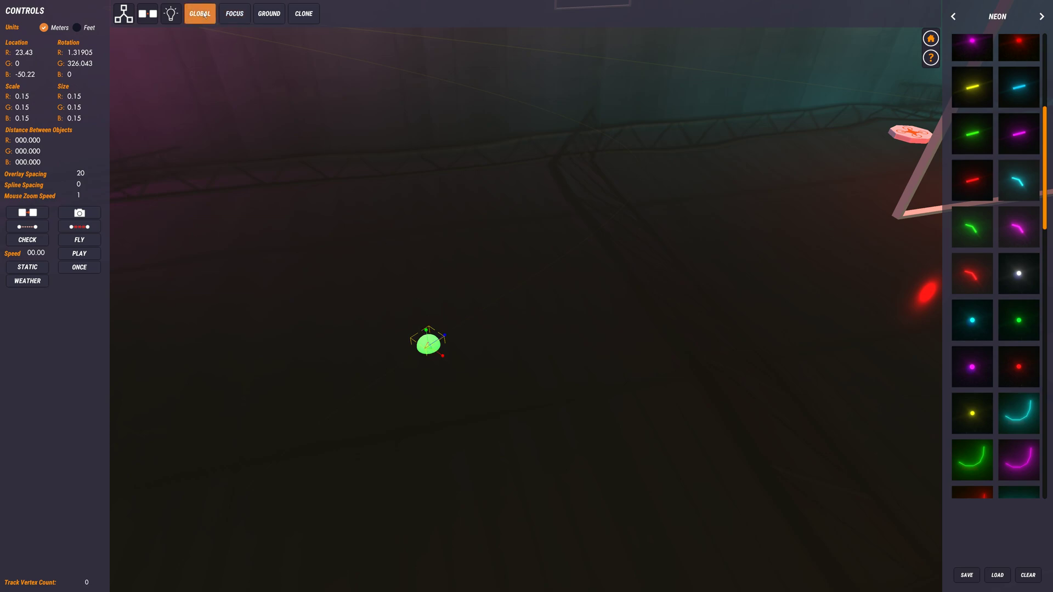
{"action": "left_click", "coordinate": [205, 15]}
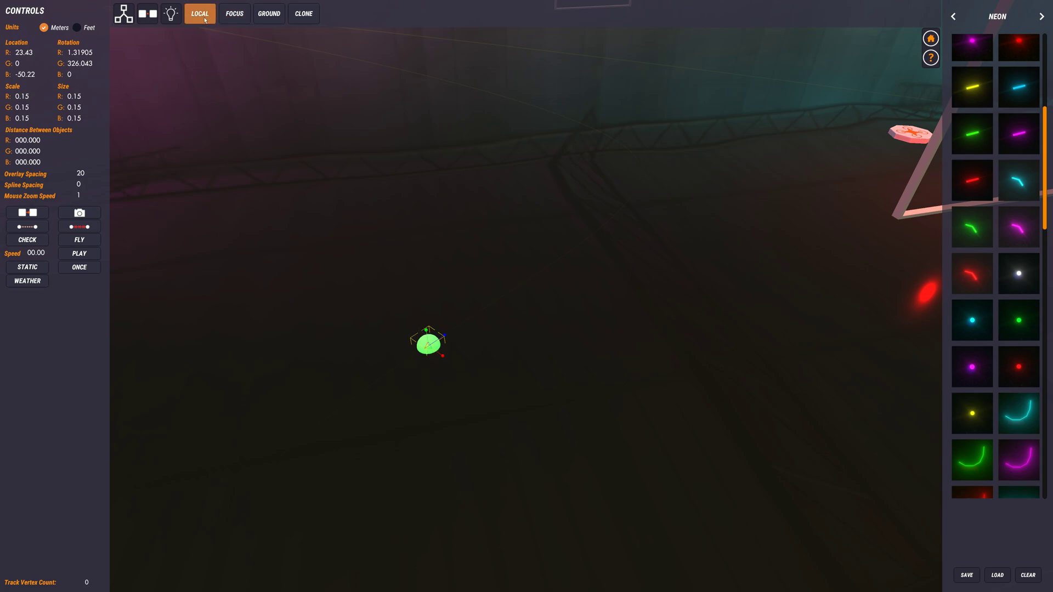
{"action": "left_click", "coordinate": [444, 357]}
{"action": "left_click_drag", "start_coordinate": [444, 358], "coordinate": [437, 356]}
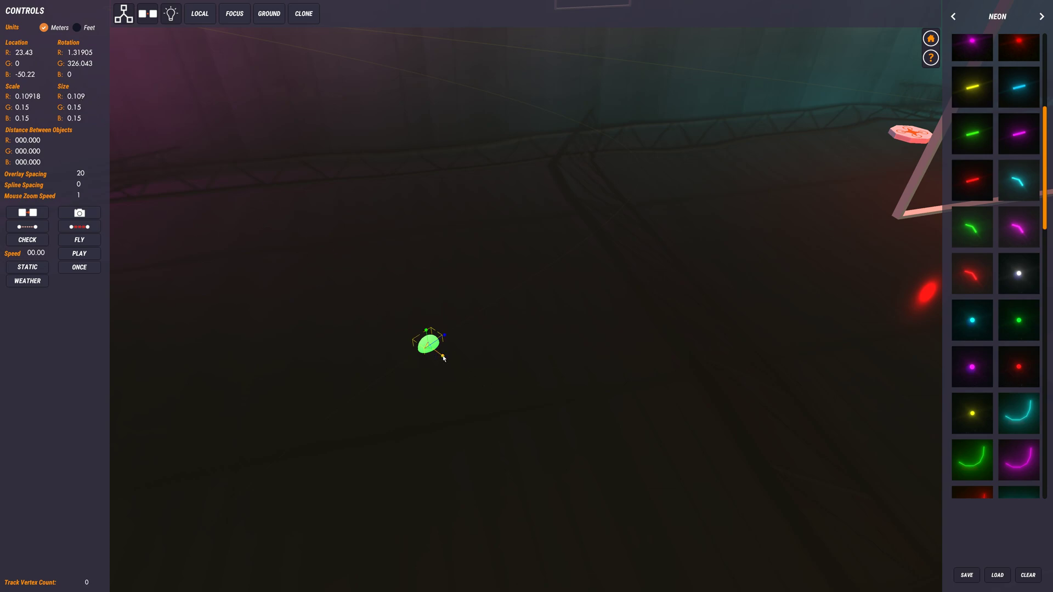
{"action": "left_click_drag", "start_coordinate": [444, 358], "coordinate": [442, 357]}
{"action": "left_click_drag", "start_coordinate": [442, 336], "coordinate": [487, 322]}
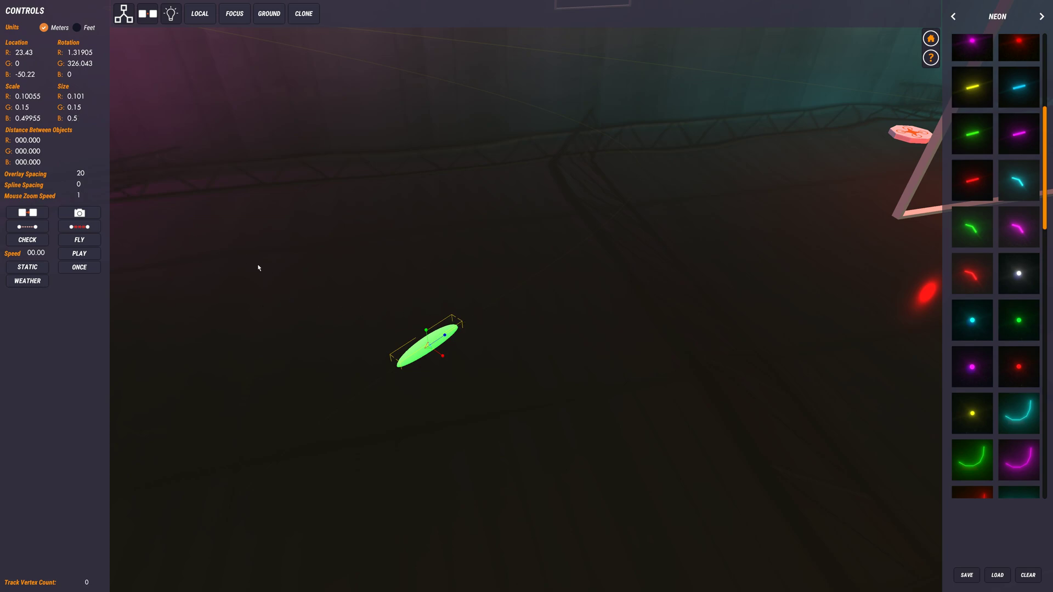
Step: Repeat the stretched green sphere along the track spline at 0.35 spacing, and remove the resulting chain
{"action": "key", "text": "b"}
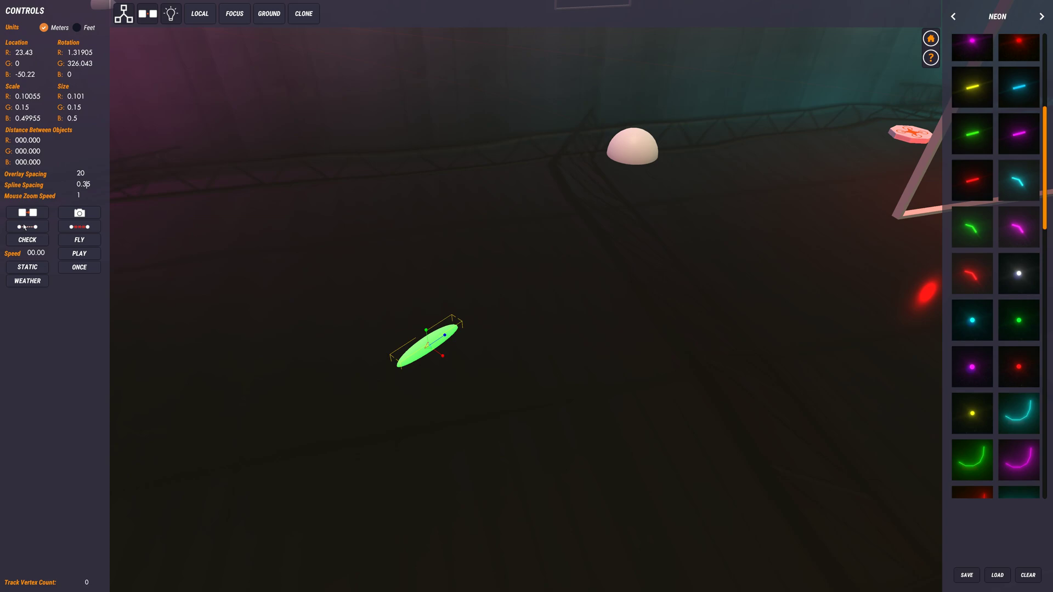
{"action": "left_click", "coordinate": [25, 227]}
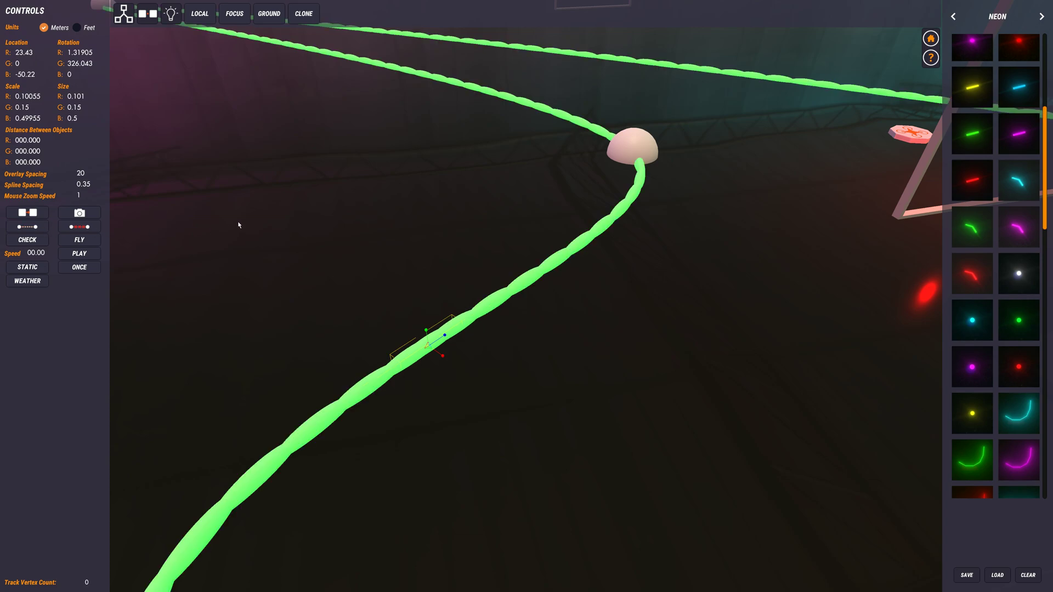
{"action": "right_click_drag", "start_coordinate": [238, 225], "coordinate": [399, 230]}
{"action": "scroll", "coordinate": [400, 229], "scroll_direction": "down", "scroll_amount": 4}
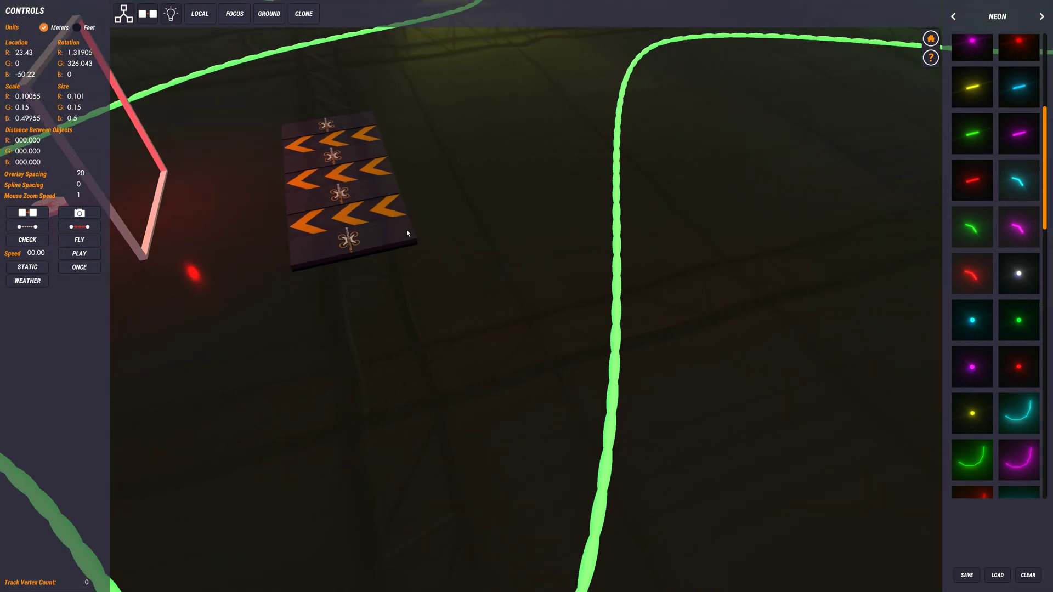
{"action": "scroll", "coordinate": [411, 237], "scroll_direction": "down", "scroll_amount": 10}
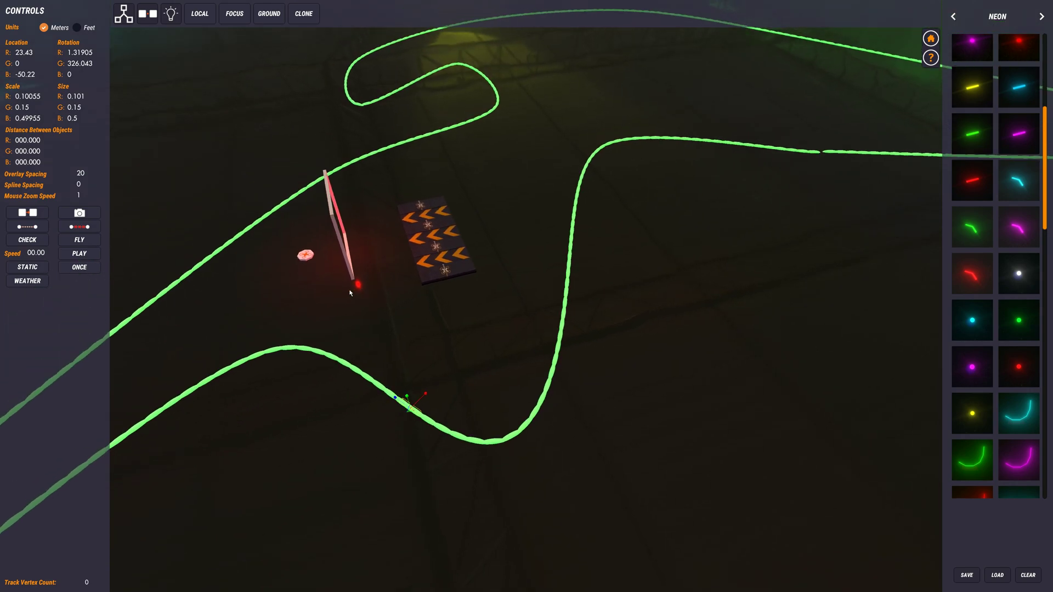
{"action": "mouse_move", "coordinate": [351, 293]}
{"action": "middle_mouse_down"}
{"action": "mouse_move", "coordinate": [388, 269]}
{"action": "mouse_move", "coordinate": [355, 311]}
{"action": "middle_mouse_up"}
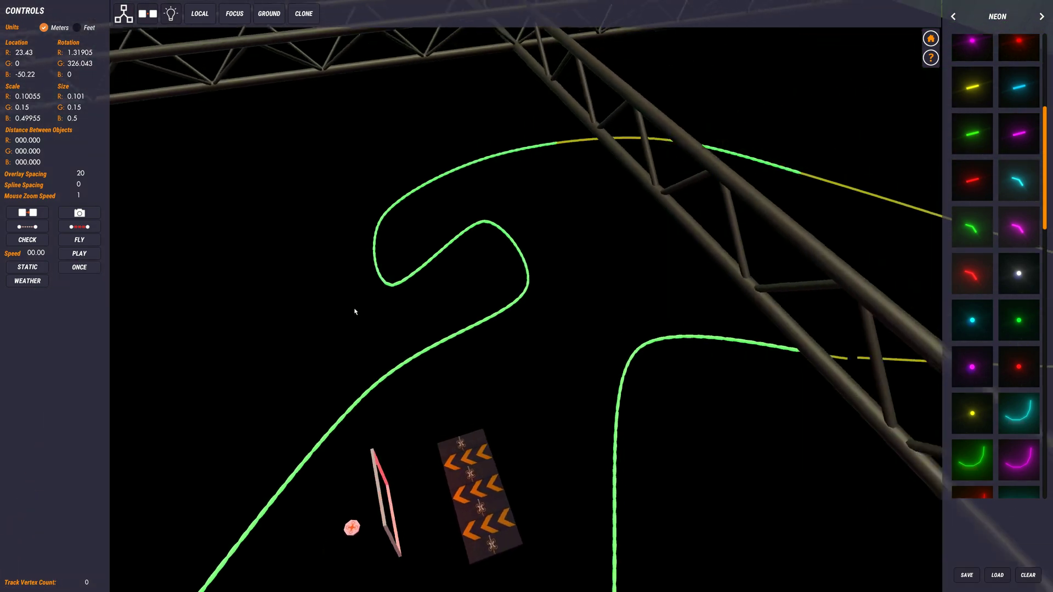
{"action": "right_click_drag", "start_coordinate": [355, 311], "coordinate": [505, 305]}
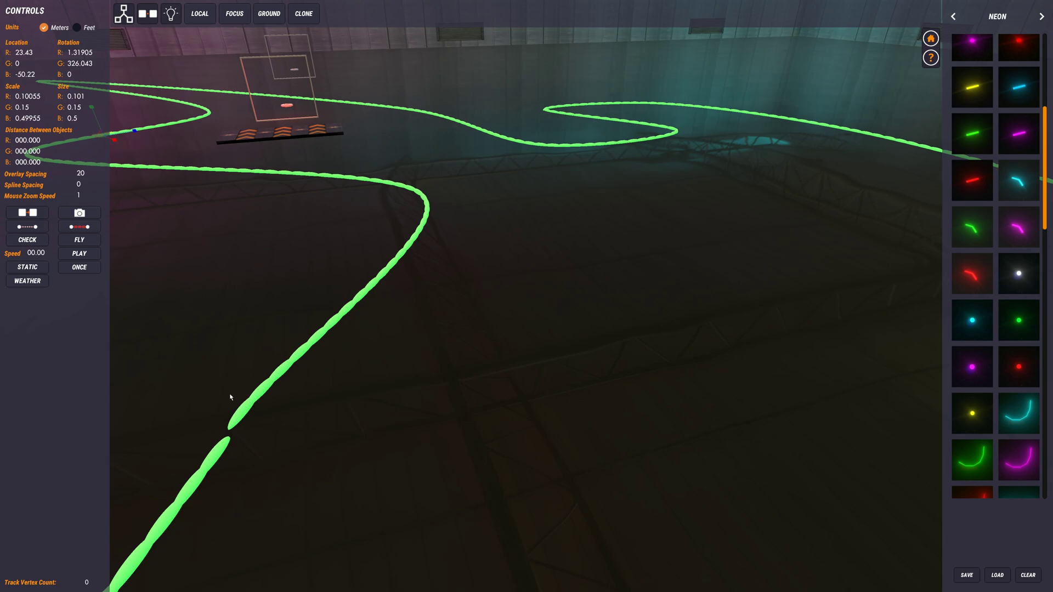
{"action": "left_click", "coordinate": [262, 170]}
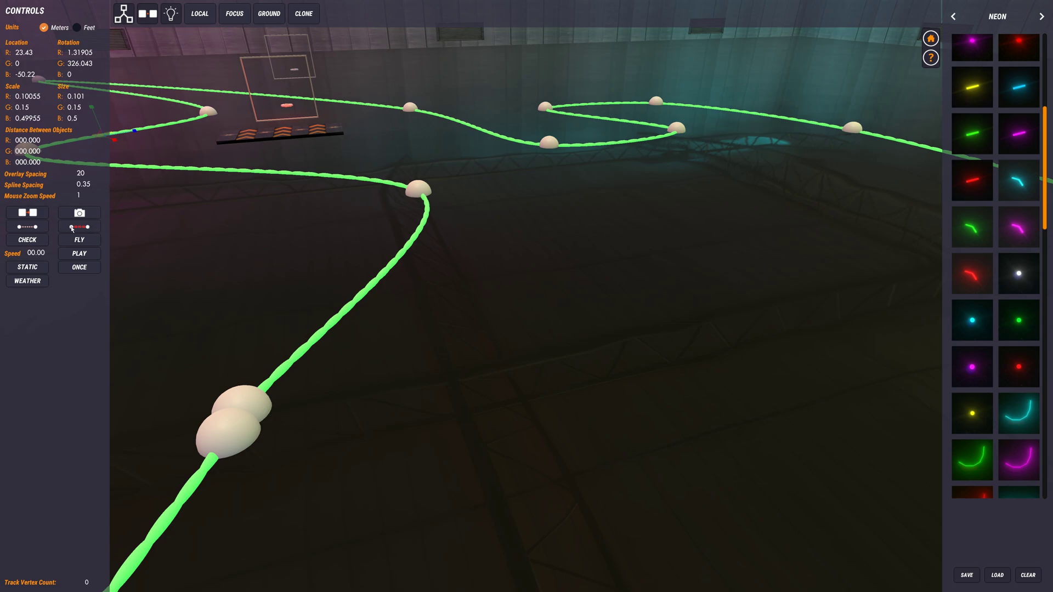
{"action": "left_click", "coordinate": [72, 227]}
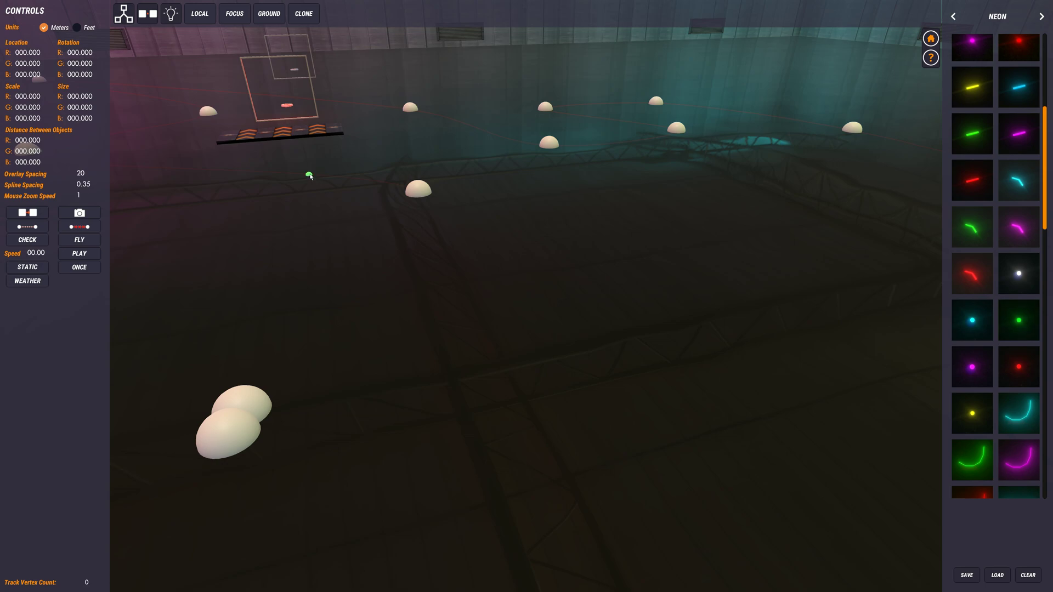
Step: Place a new green neon sphere in front of the start pad, scaled to about 0.10 red and 0.40 blue
{"action": "left_click", "coordinate": [310, 175]}
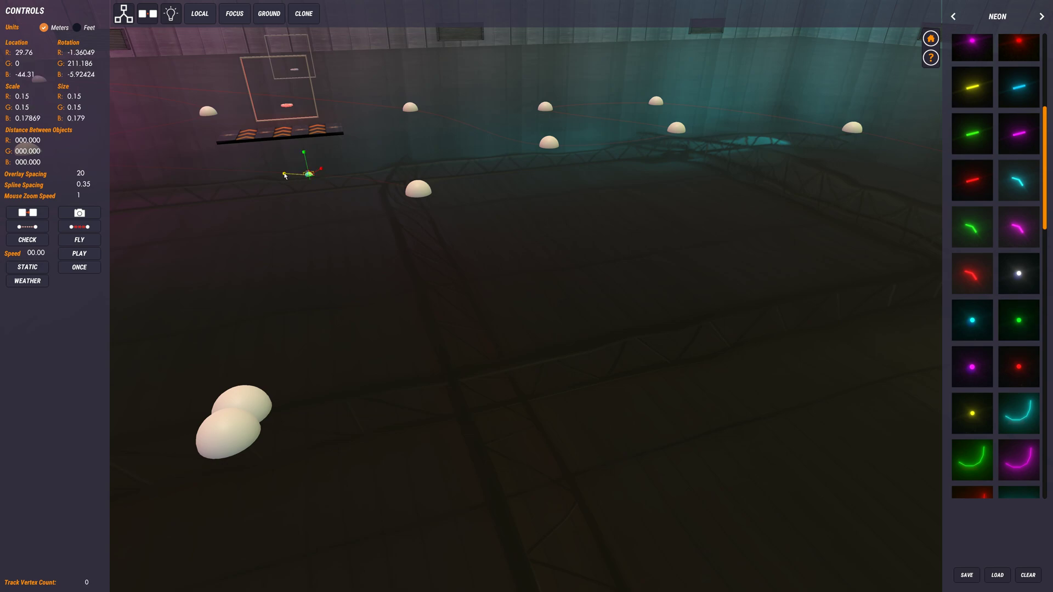
{"action": "left_click_drag", "start_coordinate": [285, 175], "coordinate": [255, 174]}
{"action": "left_click_drag", "start_coordinate": [322, 172], "coordinate": [321, 174]}
Step: Set the spline spacing to 0.2 and repeat the stretched sphere along the track spline
{"action": "left_click", "coordinate": [88, 188]}
{"action": "left_click", "coordinate": [87, 187]}
{"action": "key", "text": "BackSpace"}
{"action": "left_click", "coordinate": [26, 226]}
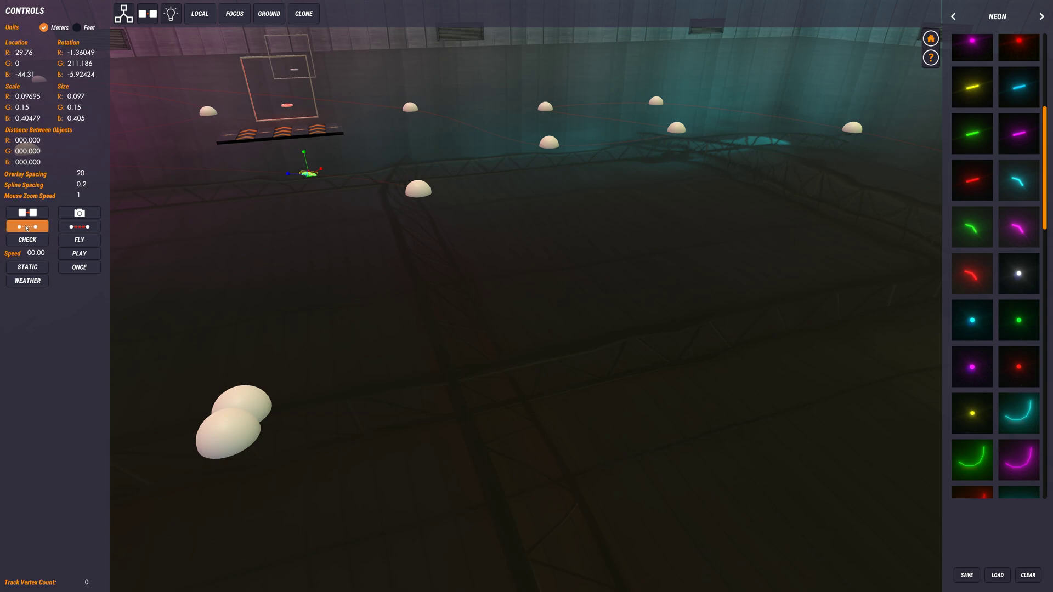
Step: Delete the misaligned neon piece sticking out at the sharp corner of the green line
{"action": "mouse_move", "coordinate": [311, 232]}
{"action": "right_mouse_down"}
{"action": "mouse_move", "coordinate": [584, 252]}
{"action": "mouse_move", "coordinate": [476, 219]}
{"action": "right_mouse_up"}
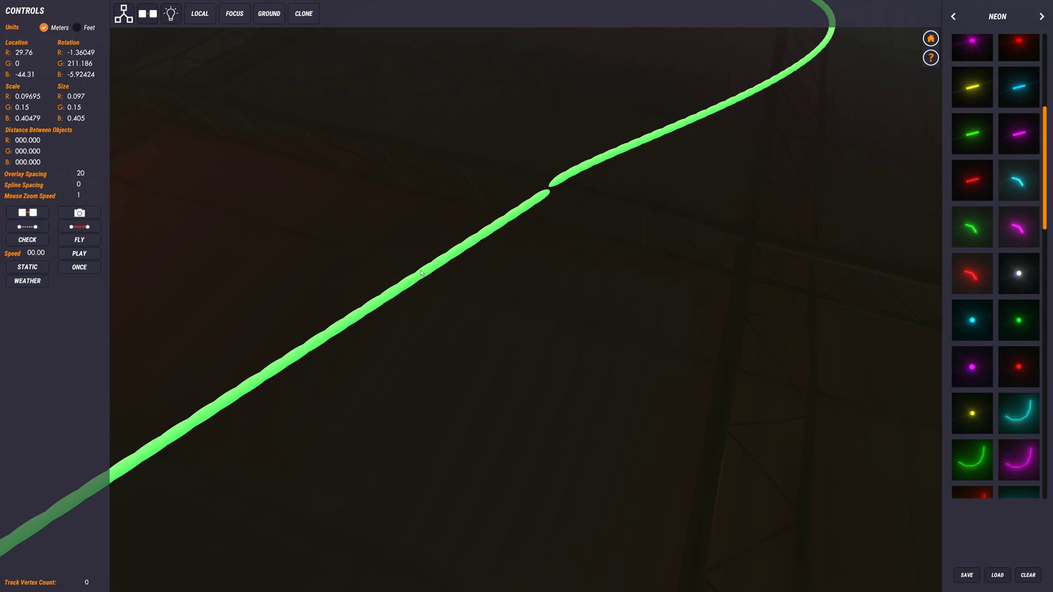
{"action": "right_click_drag", "start_coordinate": [577, 200], "coordinate": [257, 251]}
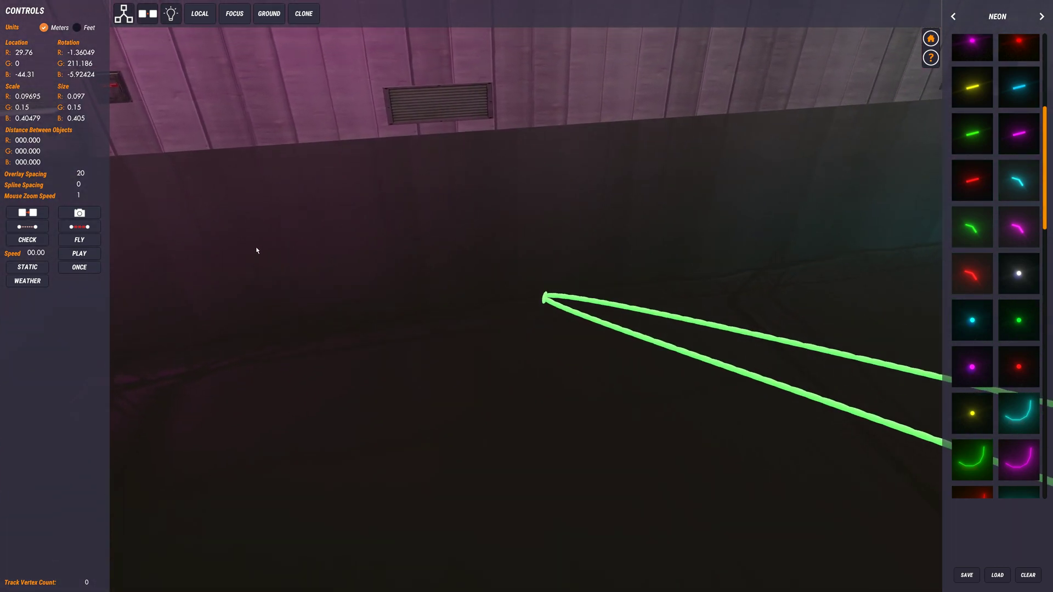
{"action": "left_click", "coordinate": [544, 299]}
{"action": "left_click", "coordinate": [544, 295]}
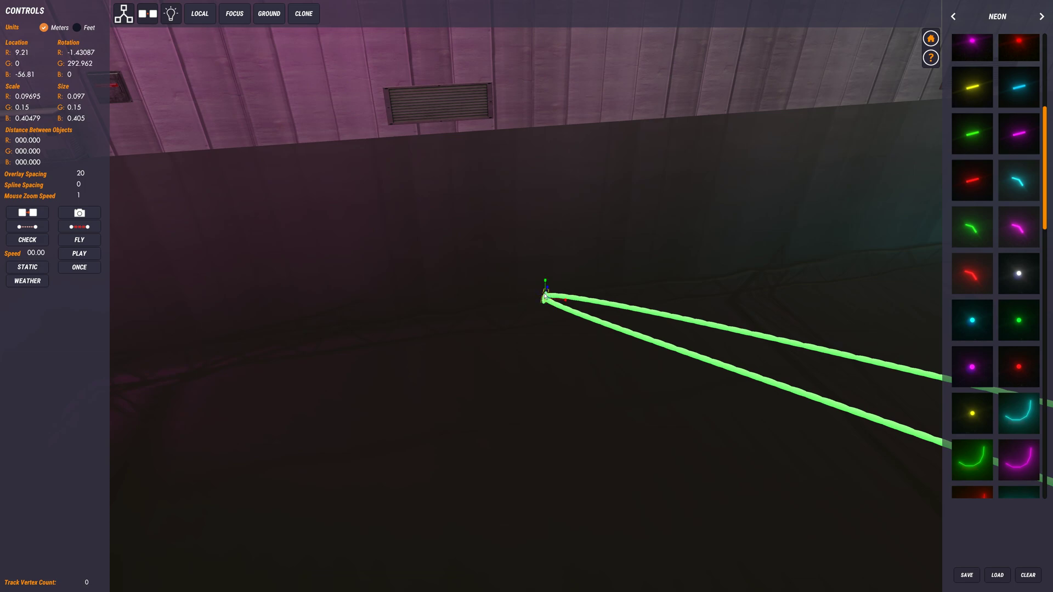
{"action": "left_click", "coordinate": [469, 304]}
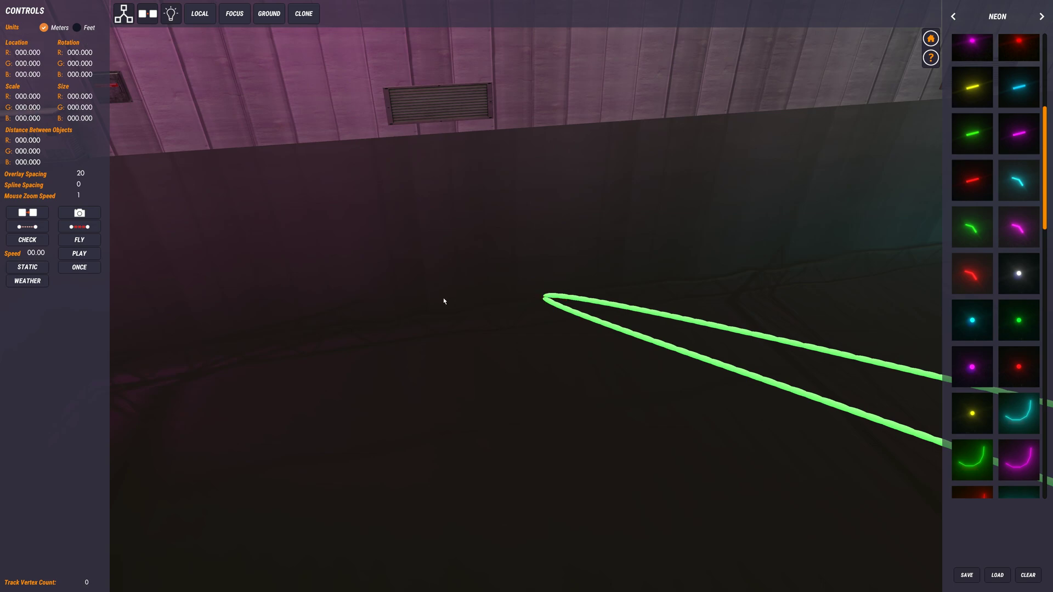
Step: Check the finished green line around the track and save the track as "test"
{"action": "right_click_drag", "start_coordinate": [443, 298], "coordinate": [493, 302]}
{"action": "middle_click_drag", "start_coordinate": [493, 302], "coordinate": [440, 311]}
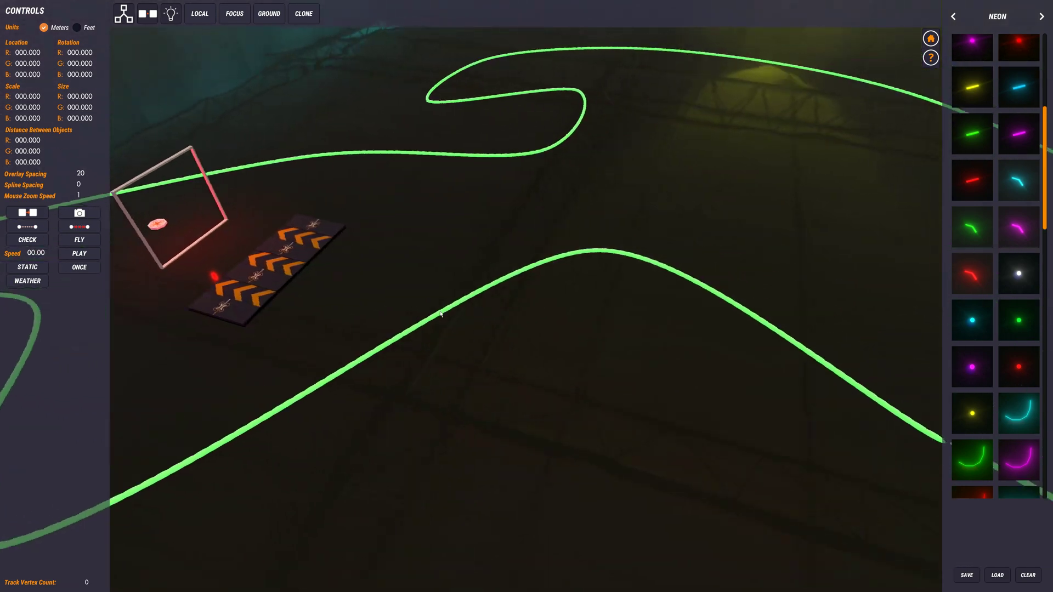
{"action": "right_click_drag", "start_coordinate": [440, 313], "coordinate": [361, 267]}
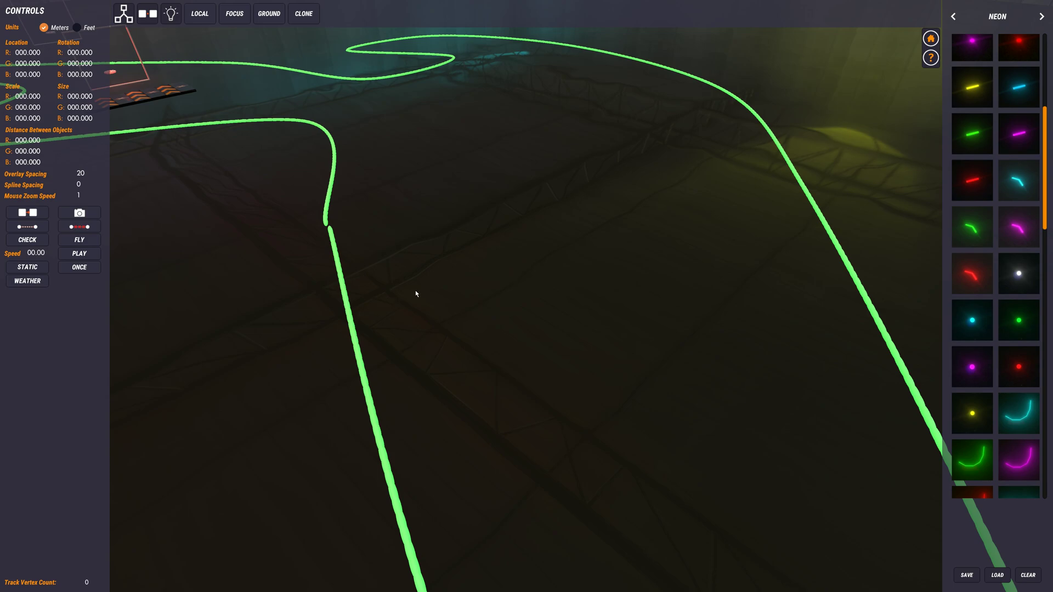
{"action": "right_click_drag", "start_coordinate": [420, 233], "coordinate": [460, 147]}
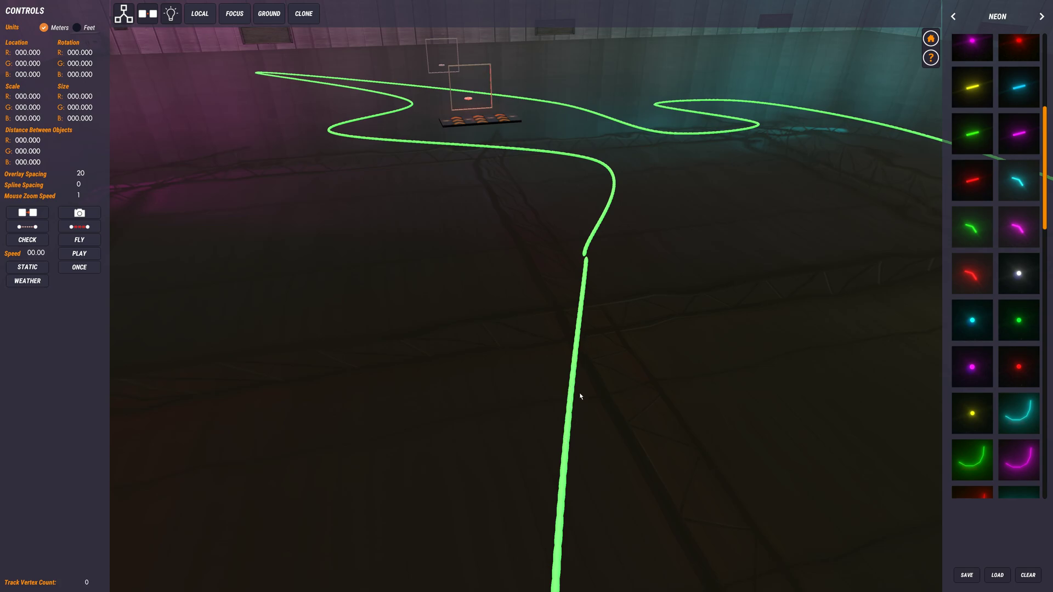
{"action": "key", "text": "ctrl+s"}
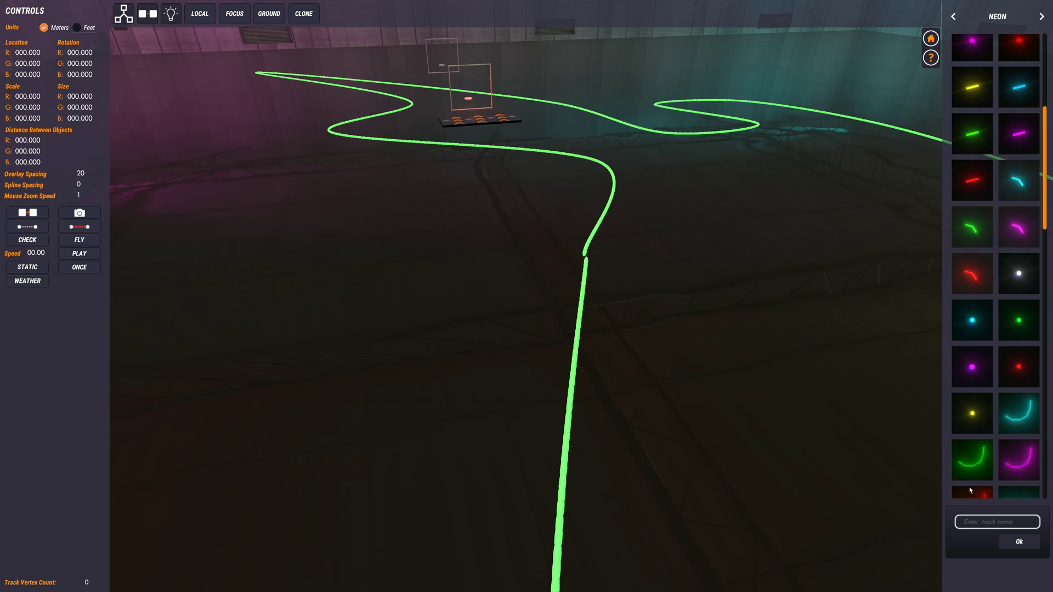
{"action": "left_click", "coordinate": [972, 522]}
{"action": "type", "text": "test"}
{"action": "left_click", "coordinate": [1025, 542]}
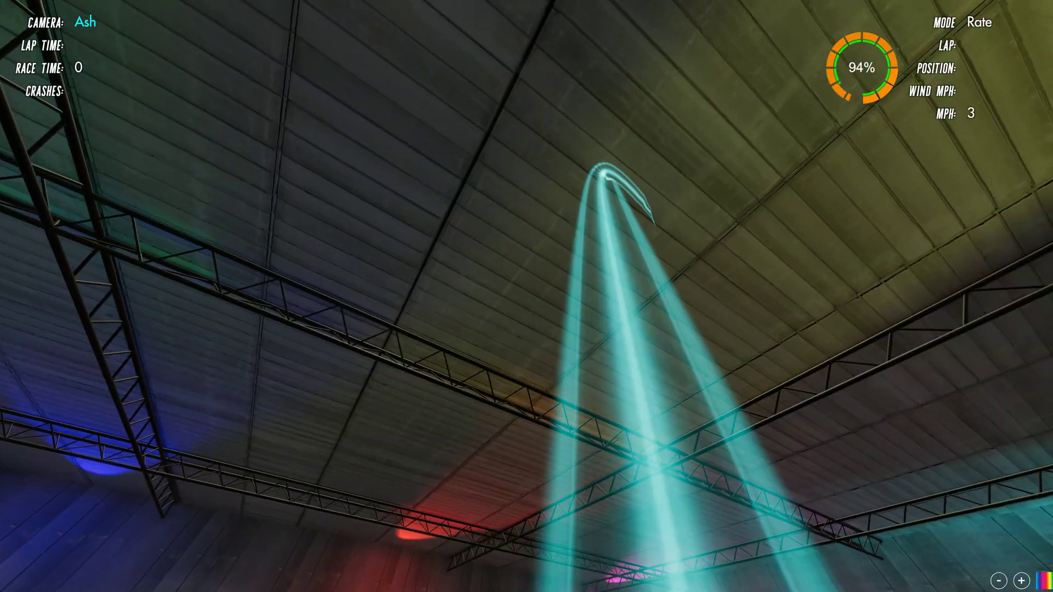
{"action": "mouse_move", "coordinate": [985, 562]}
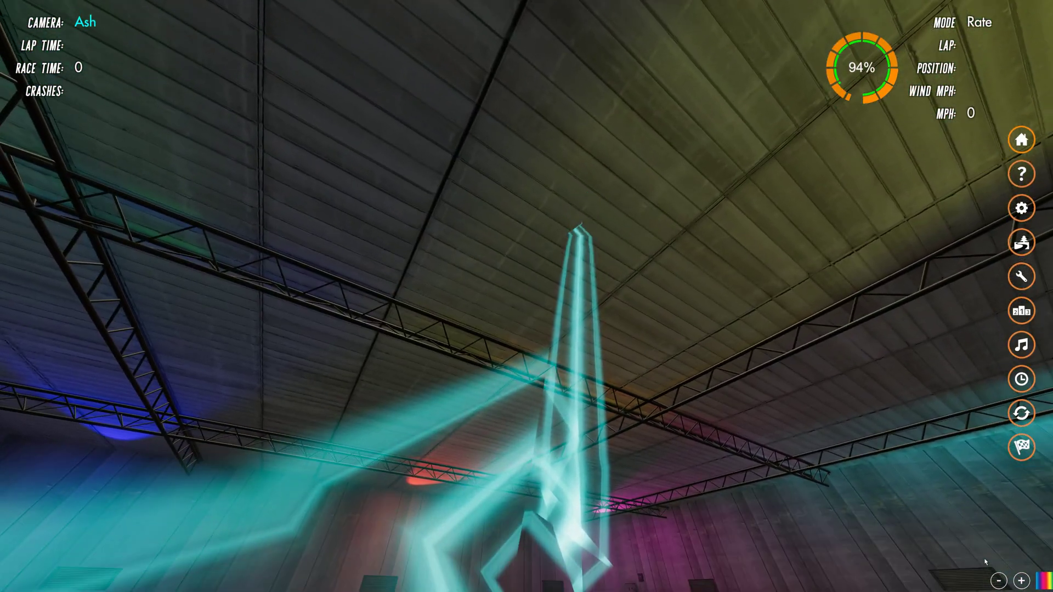